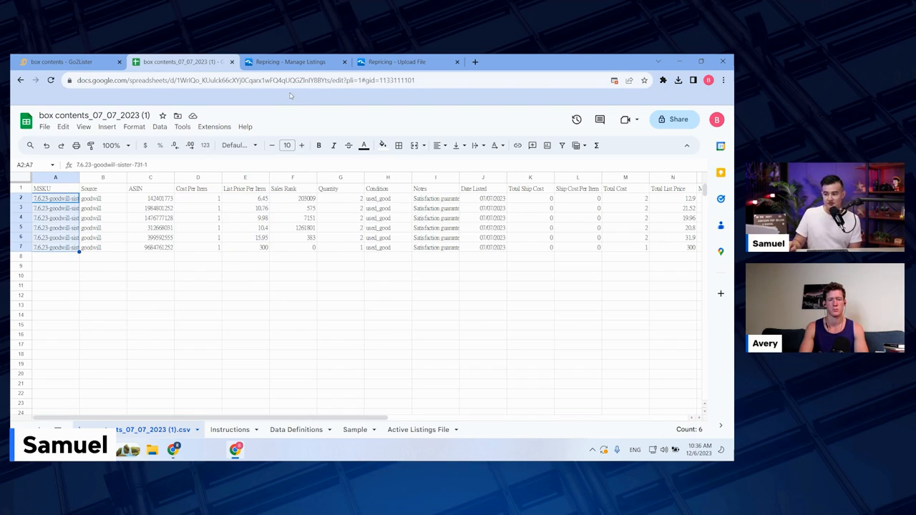
# Step: Look at the listings download option for Amazon US in Repricing Central, and open the file upload page
pyautogui.click(319, 63)
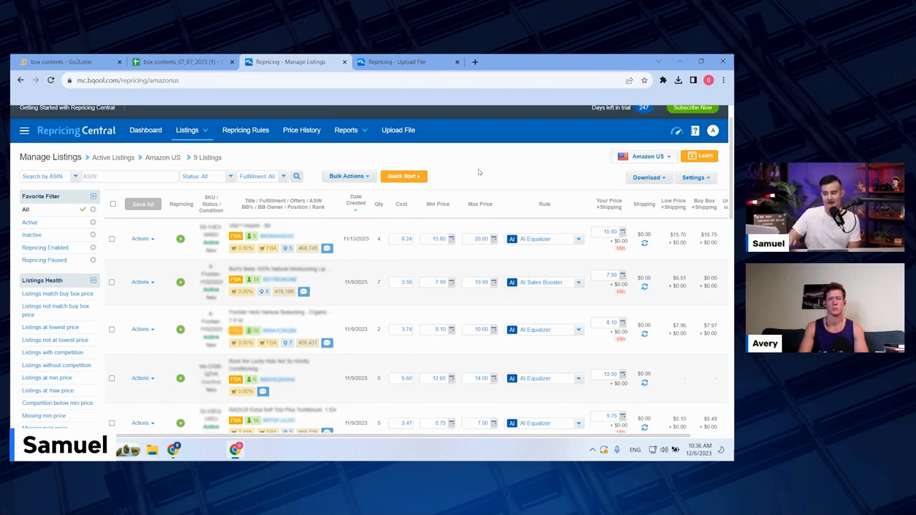
pyautogui.click(646, 177)
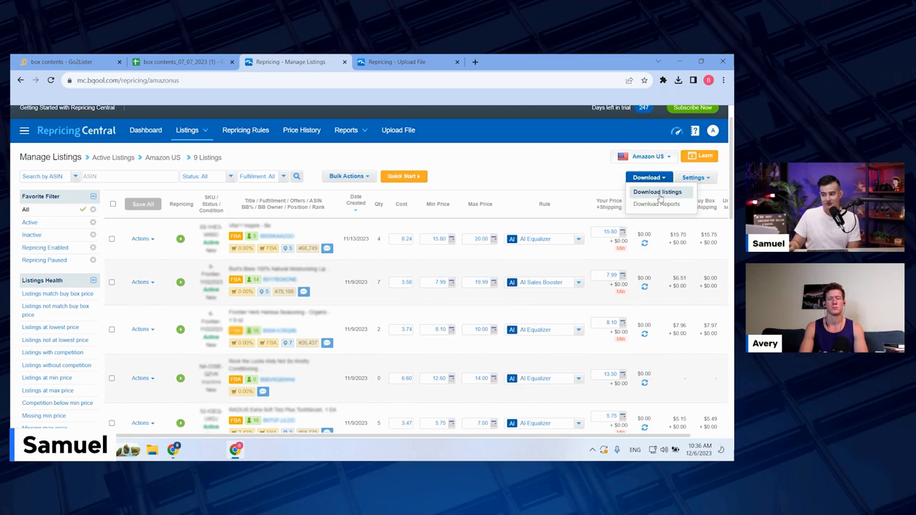
pyautogui.click(657, 193)
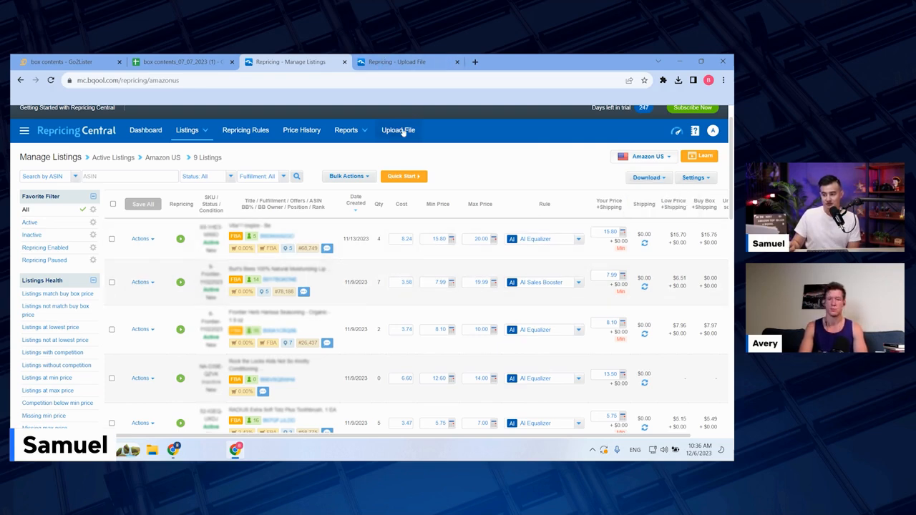
pyautogui.click(398, 130)
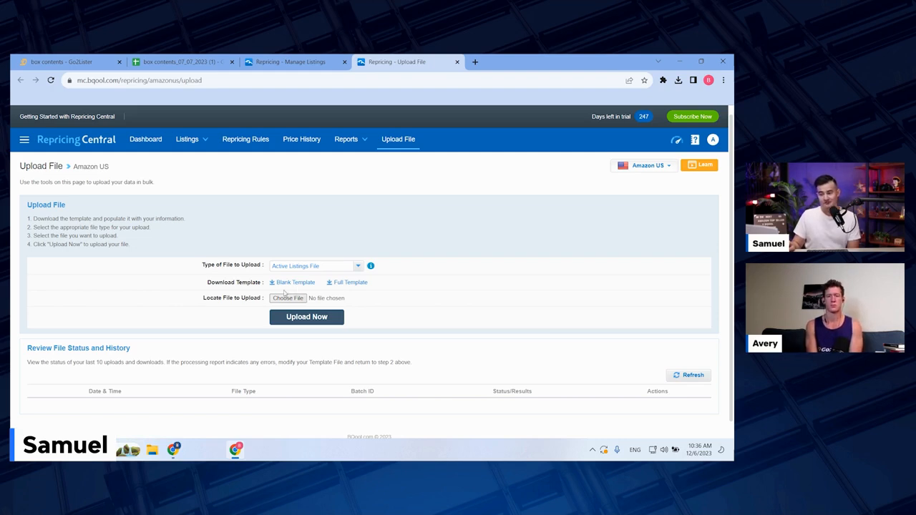
# Step: In the spreadsheet's Active Listings File sheet, set the Channel to Amazon US for rows 3 to 13
pyautogui.click(177, 62)
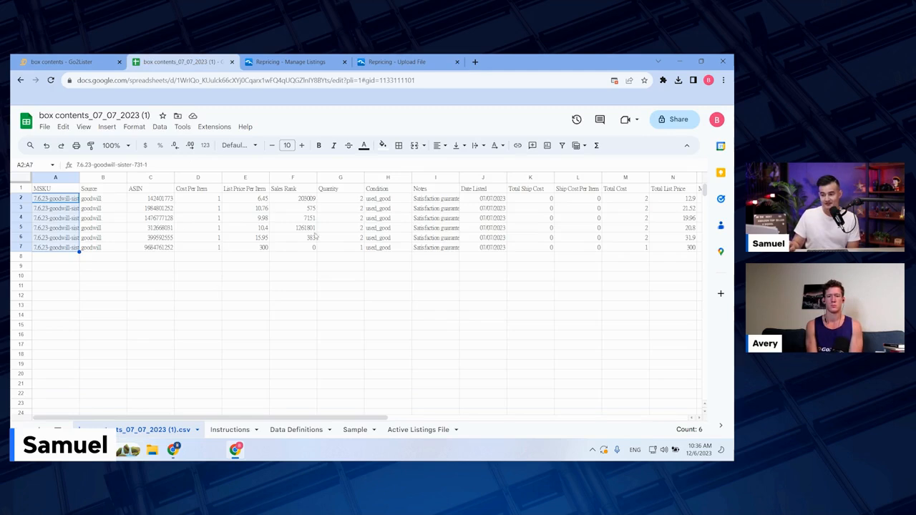
pyautogui.moveTo(207, 199); pyautogui.dragTo(206, 253)
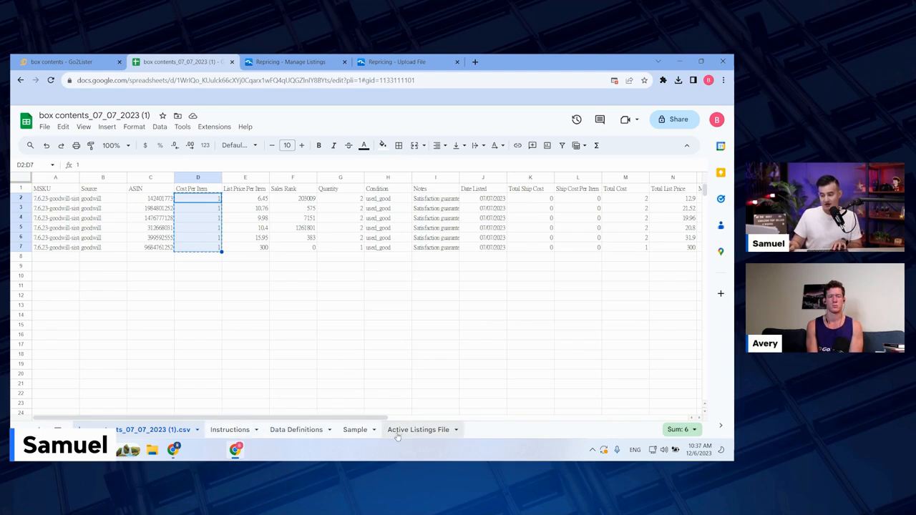
pyautogui.click(423, 436)
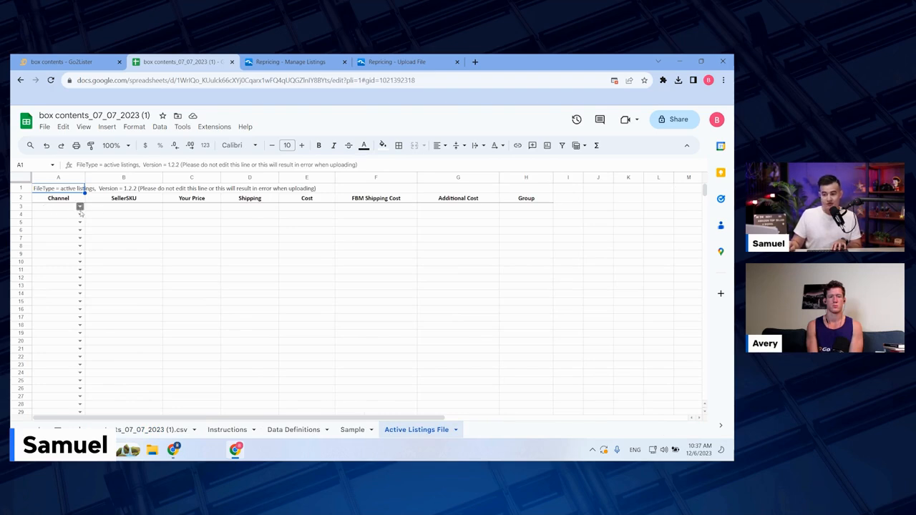
pyautogui.click(79, 207)
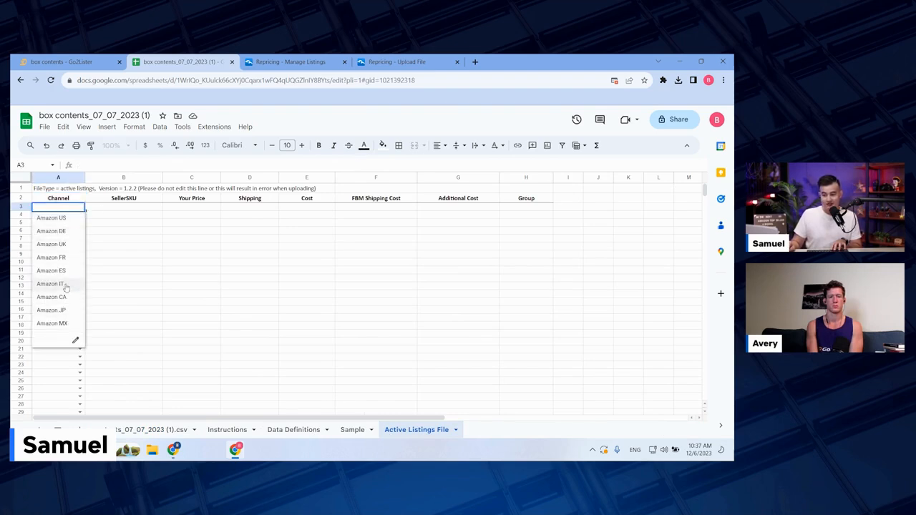
pyautogui.click(69, 219)
pyautogui.moveTo(83, 212); pyautogui.dragTo(80, 306)
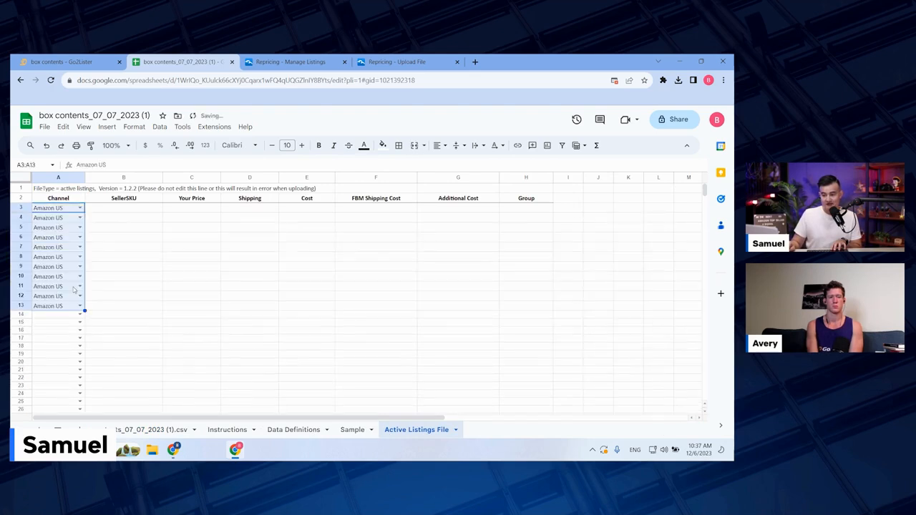
# Step: Copy the six MSKUs from the box contents sheet into SellerSKU starting at B3, and clear the surplus Channel entries from row 9 down
pyautogui.click(121, 209)
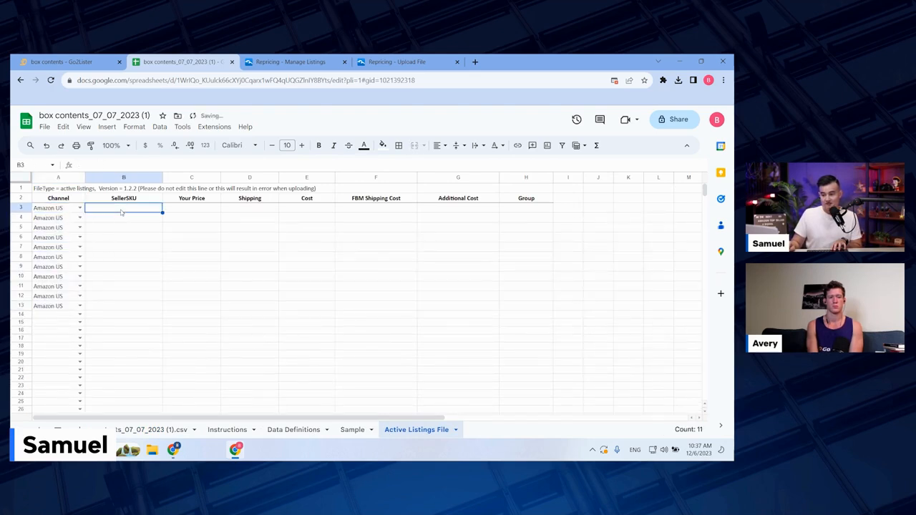
pyautogui.click(152, 429)
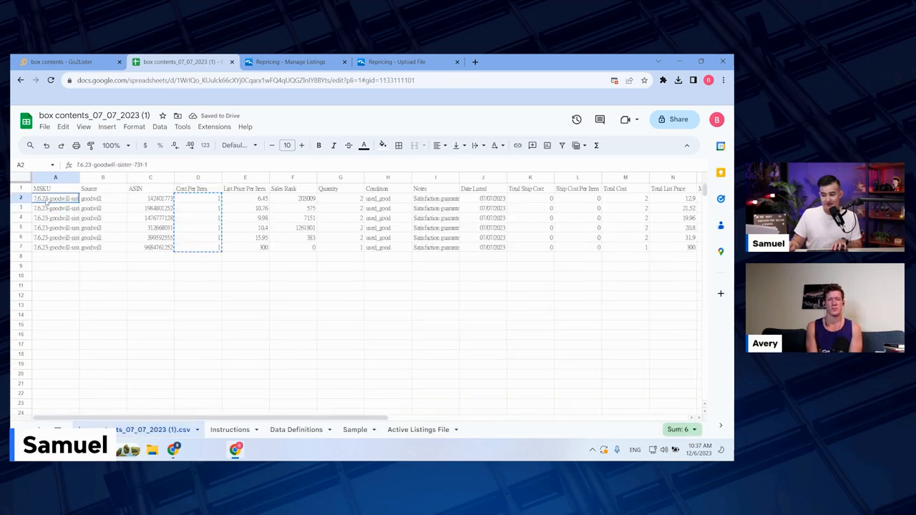
pyautogui.moveTo(50, 199); pyautogui.dragTo(48, 250)
pyautogui.hotkey('ctrl', 'c')
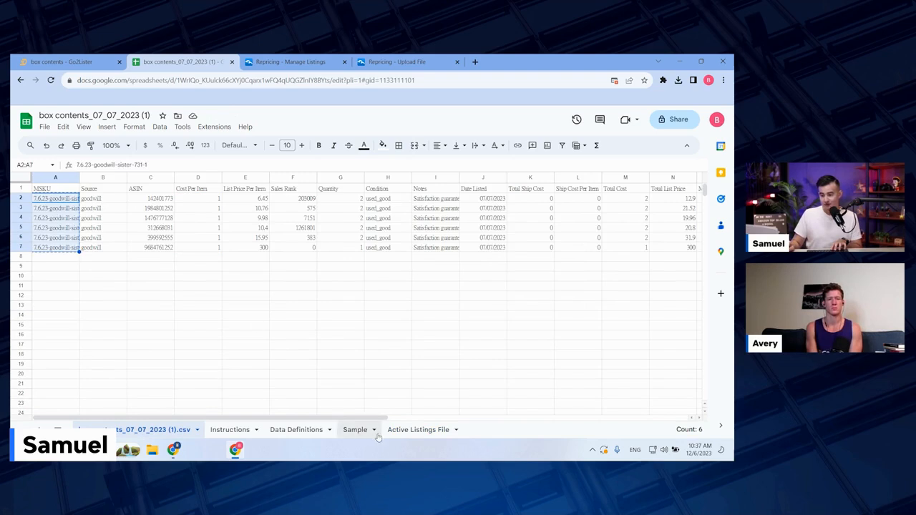
pyautogui.click(418, 429)
pyautogui.hotkey('ctrl', 'v')
pyautogui.moveTo(49, 266); pyautogui.dragTo(48, 315)
pyautogui.press('Delete')
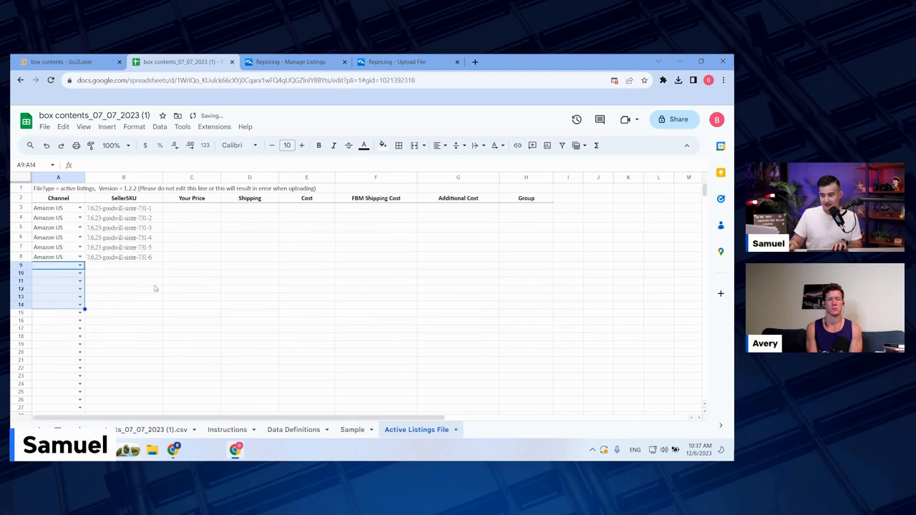
# Step: Copy the List Price Per Item values from the box contents sheet into the Your Price column starting at C3
pyautogui.click(192, 265)
pyautogui.click(202, 209)
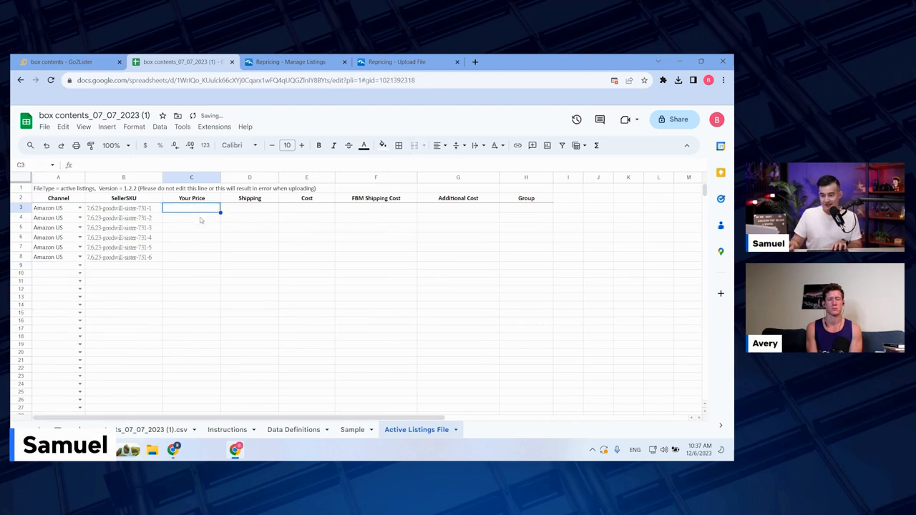
pyautogui.click(147, 430)
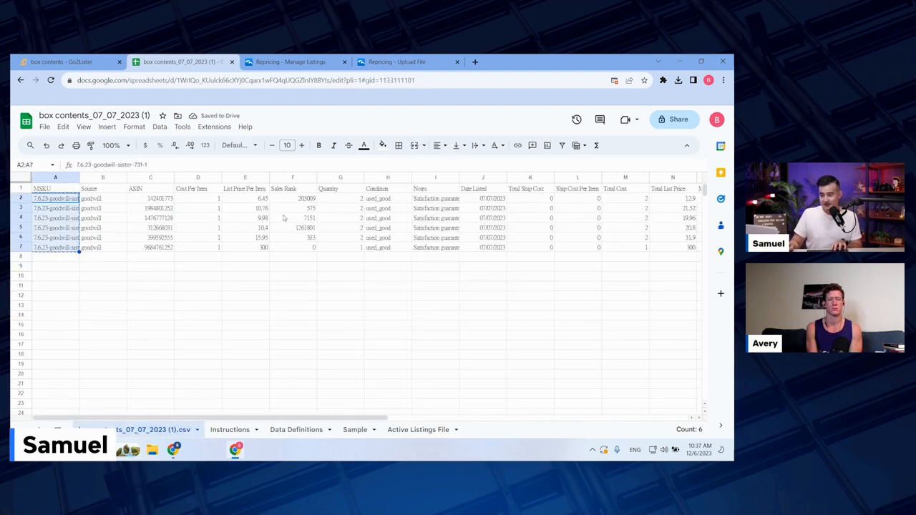
pyautogui.moveTo(261, 199); pyautogui.dragTo(260, 247)
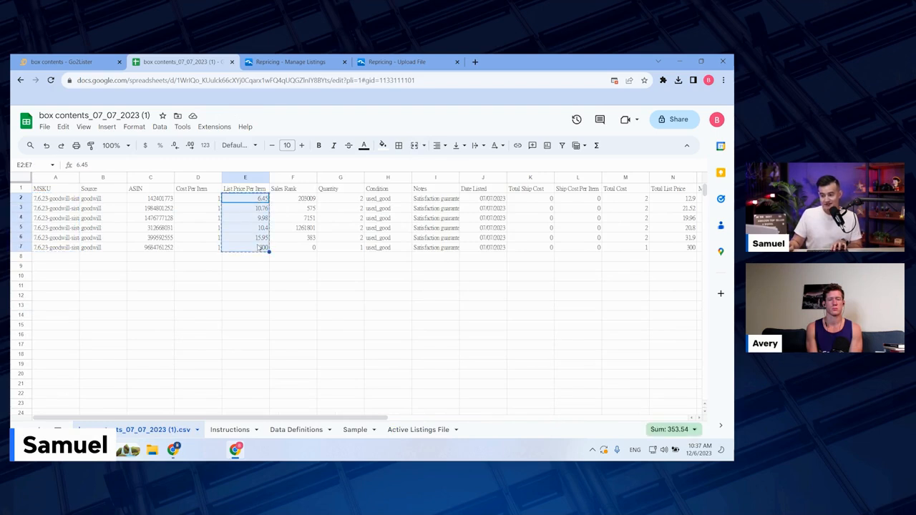
pyautogui.click(402, 432)
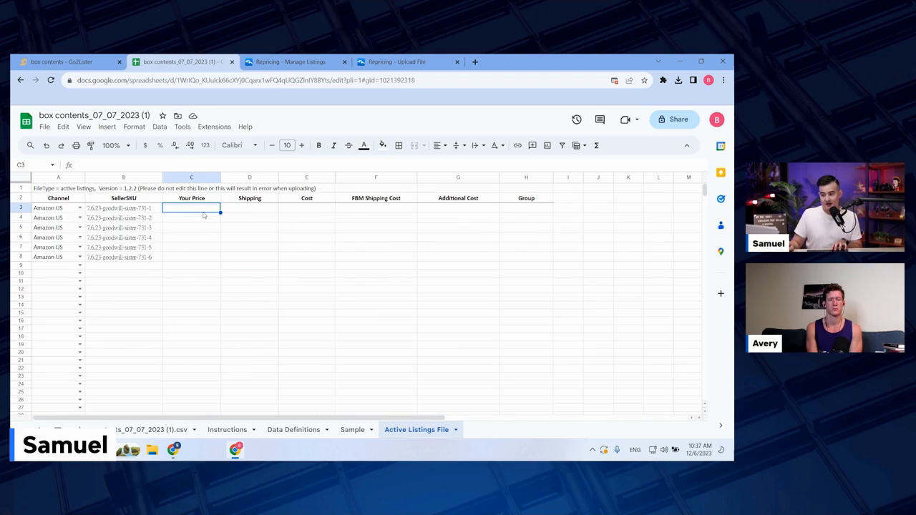
pyautogui.hotkey('ctrl', 'v')
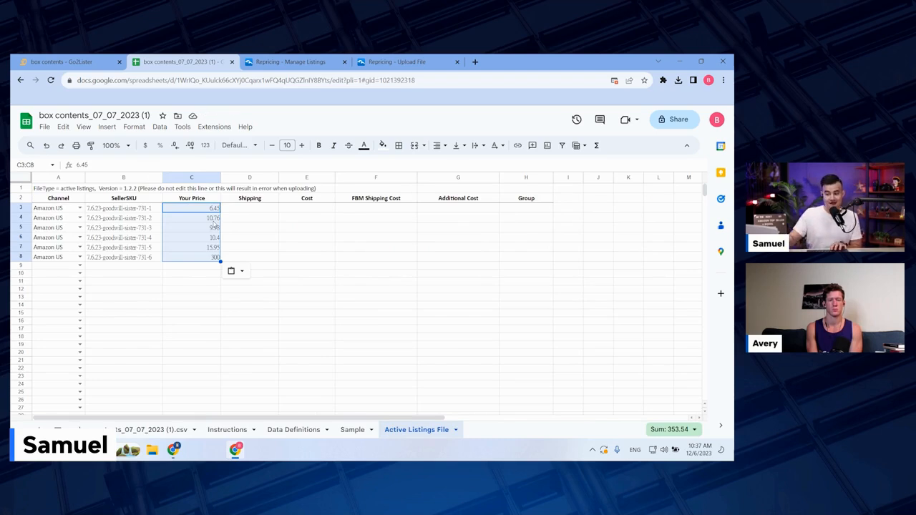
# Step: Check the upload file types offered in Repricing Central, and review the Channel, SellerSKU and Your Price columns in the Active Listings File sheet
pyautogui.click(386, 62)
pyautogui.click(308, 265)
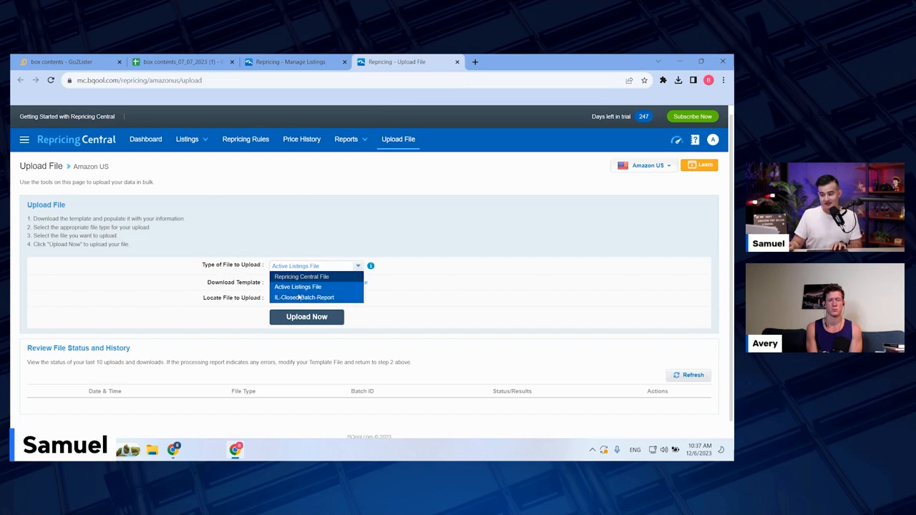
pyautogui.scroll(-1, 304, 282)
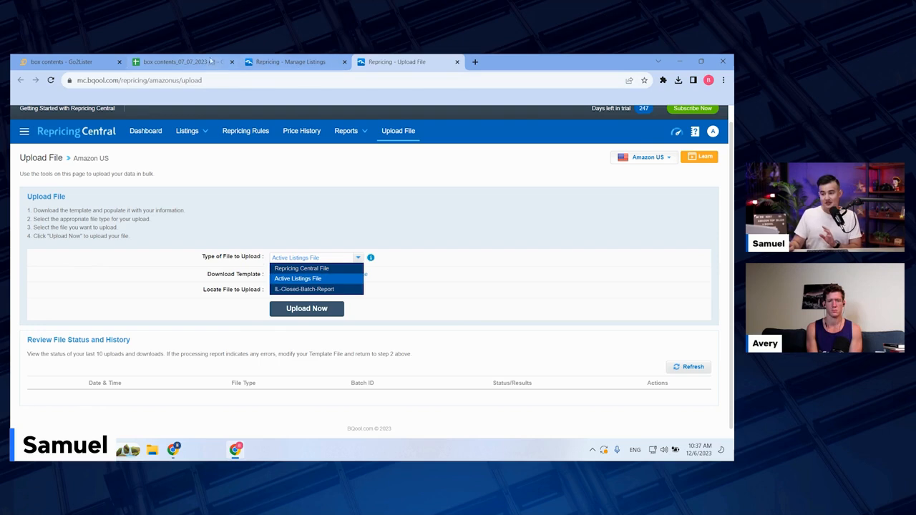
pyautogui.click(179, 62)
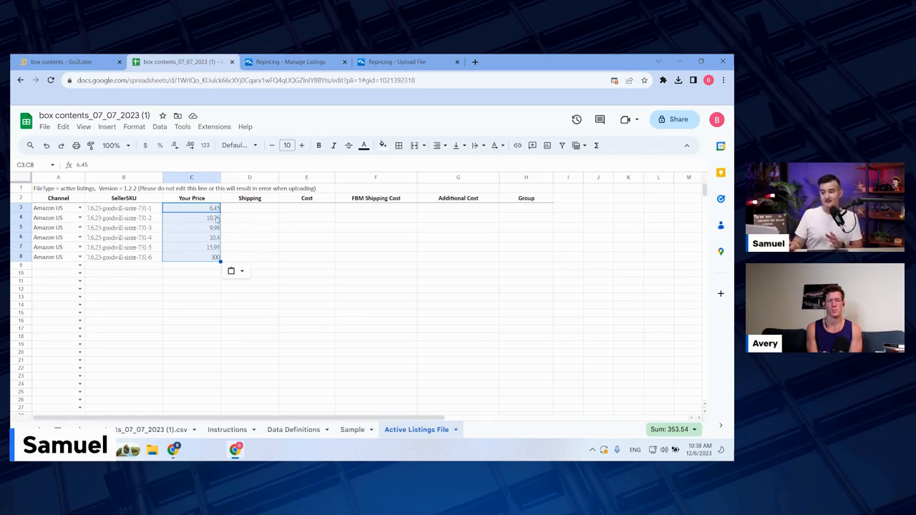
pyautogui.click(257, 239)
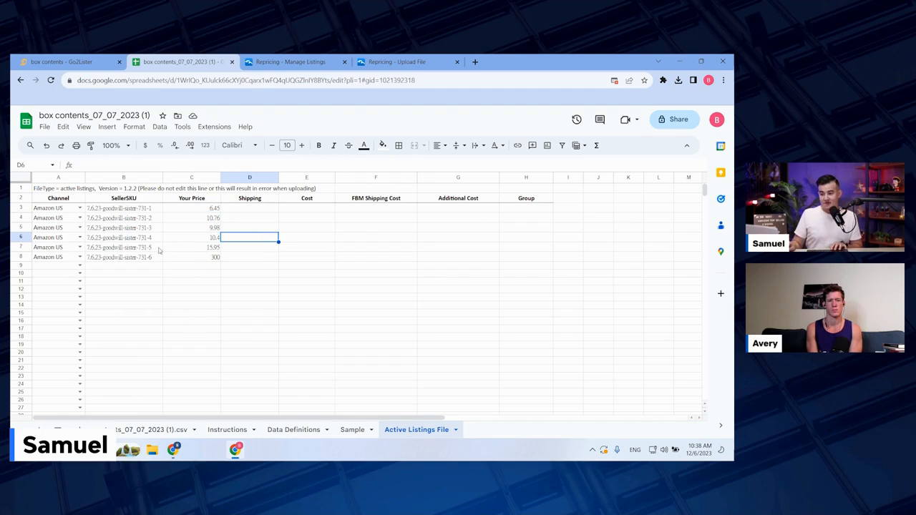
pyautogui.moveTo(48, 209); pyautogui.dragTo(52, 259)
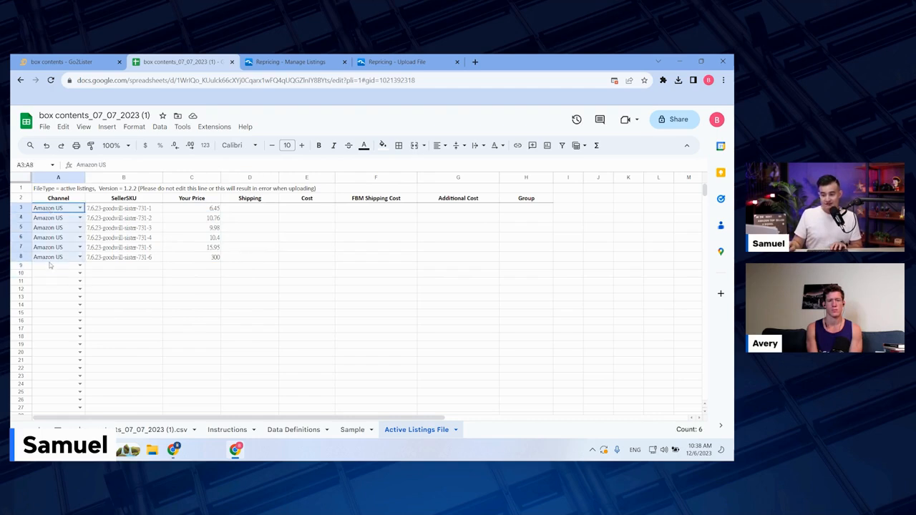
pyautogui.moveTo(133, 209); pyautogui.dragTo(134, 259)
pyautogui.moveTo(200, 211); pyautogui.dragTo(200, 257)
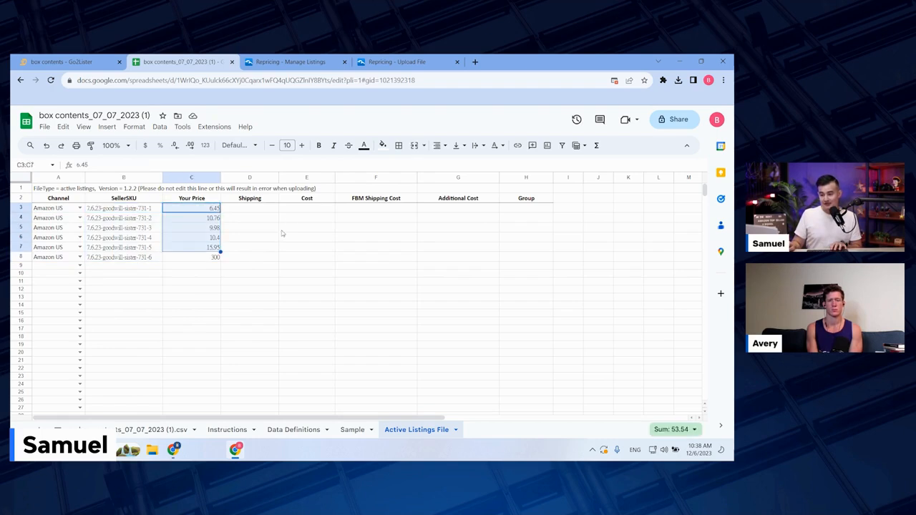
# Step: Copy the Cost Per Item values from the box contents sheet into the Active Listings File's Cost column starting at E3
pyautogui.click(294, 212)
pyautogui.click(151, 429)
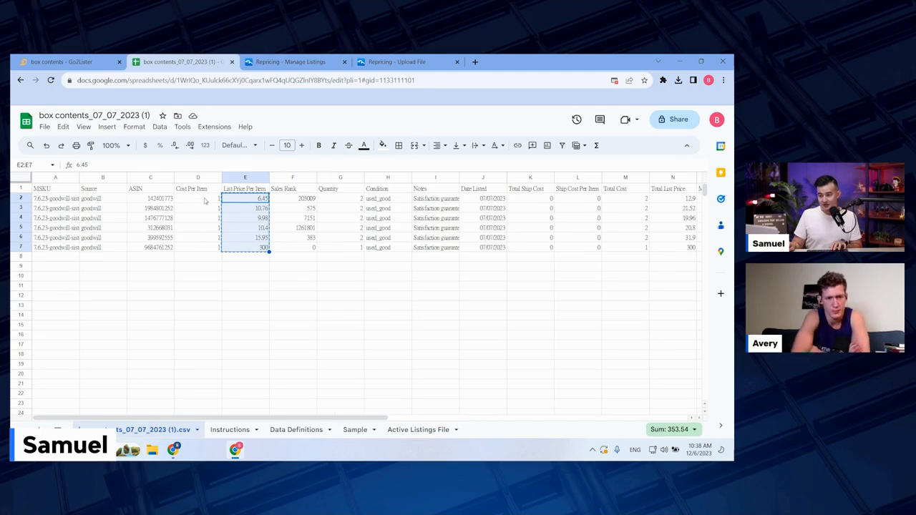
pyautogui.moveTo(214, 202); pyautogui.dragTo(215, 247)
pyautogui.hotkey('ctrl', 'c')
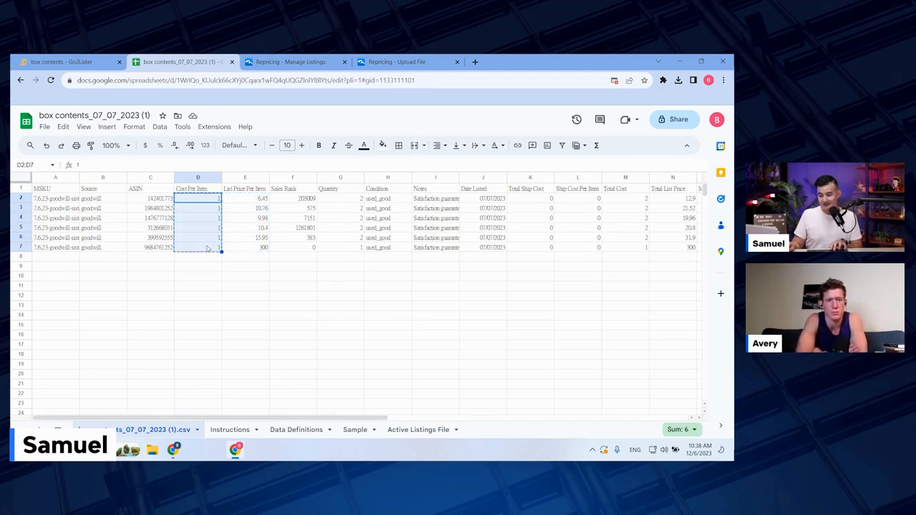
pyautogui.click(418, 429)
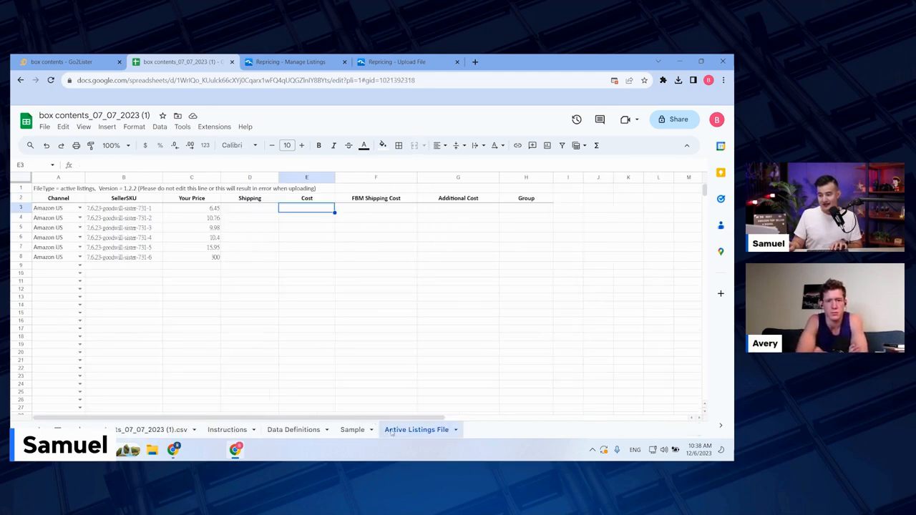
pyautogui.hotkey('ctrl', 'v')
pyautogui.click(379, 228)
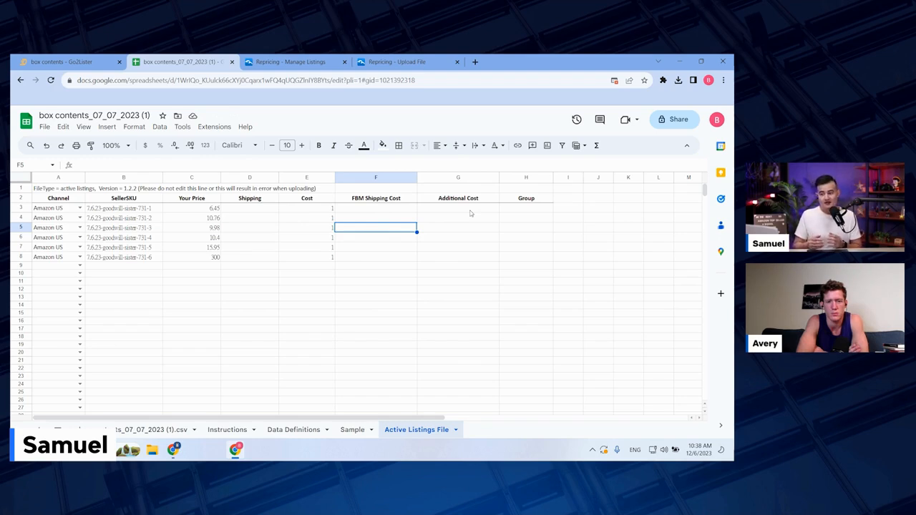
# Step: Examine the Group column in the sheet and the group and Condition filters on Repricing Central's Manage Listings page
pyautogui.click(519, 209)
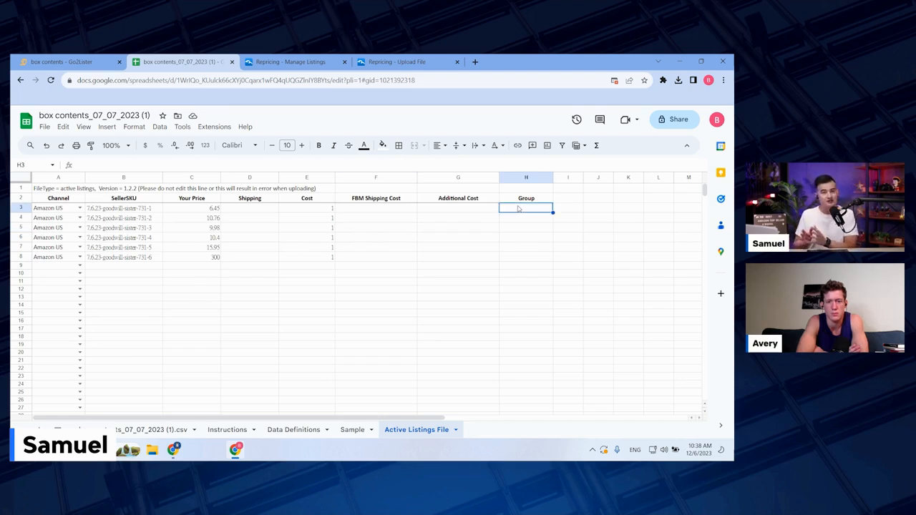
pyautogui.click(277, 63)
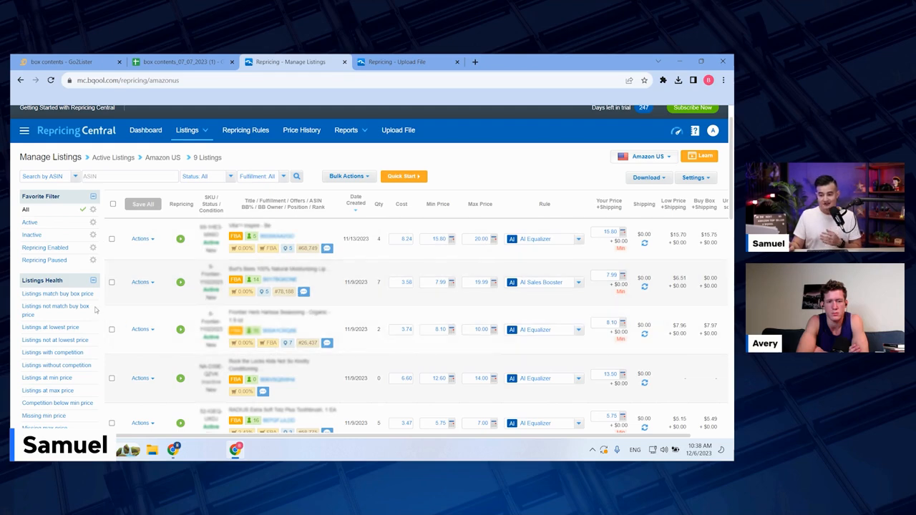
pyautogui.scroll(-10, 95, 309)
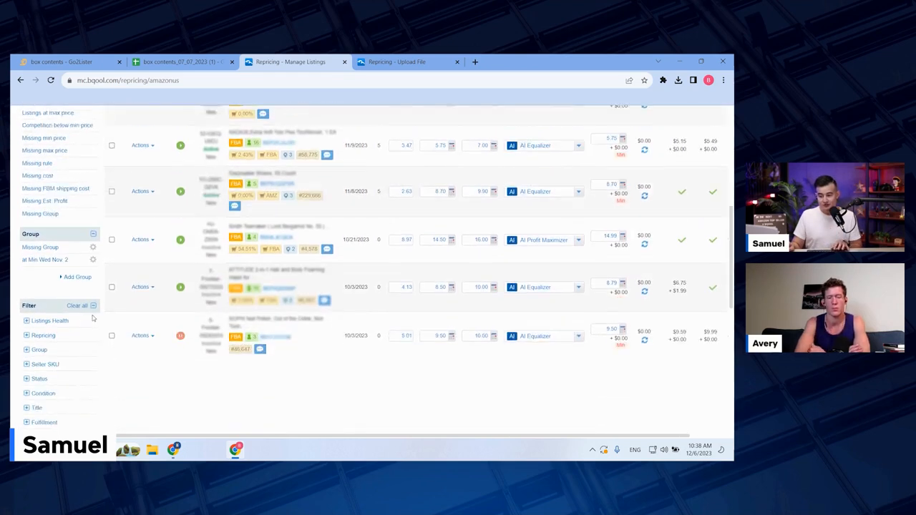
pyautogui.click(27, 253)
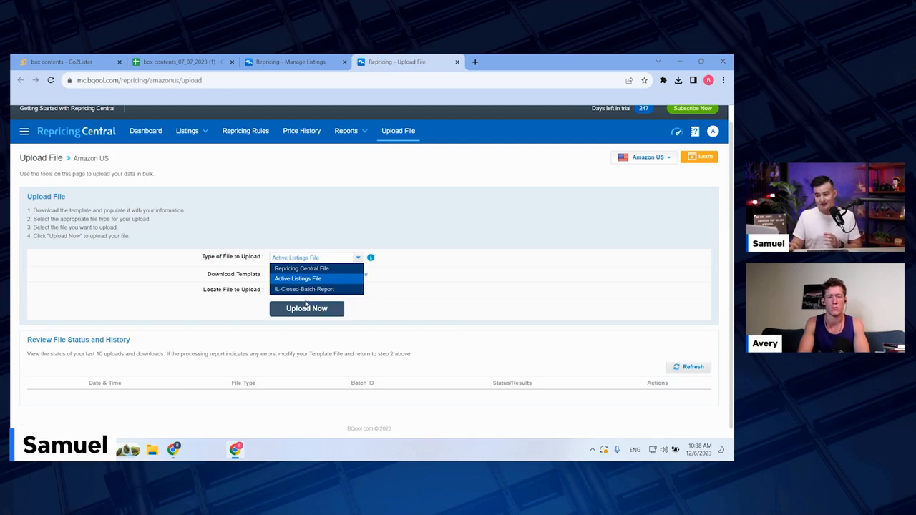
pyautogui.click(321, 282)
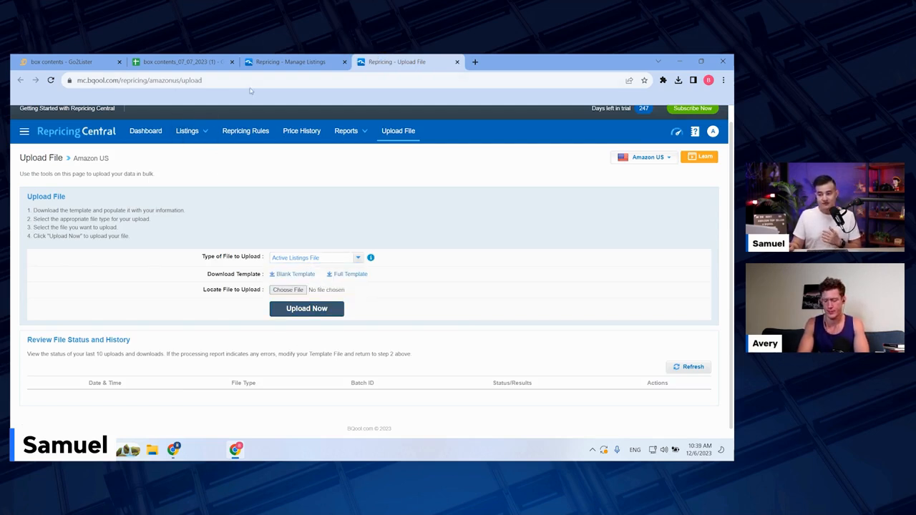
pyautogui.click(272, 63)
pyautogui.scroll(11, 319, 282)
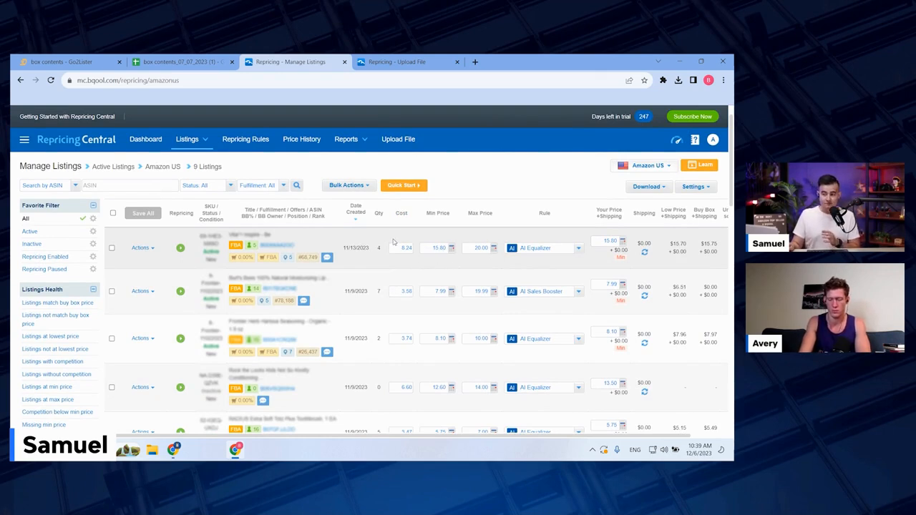
# Step: Compare the Your Price values in the Active Listings File with the List Price Per Item values in the box contents sheet
pyautogui.click(84, 64)
pyautogui.click(178, 62)
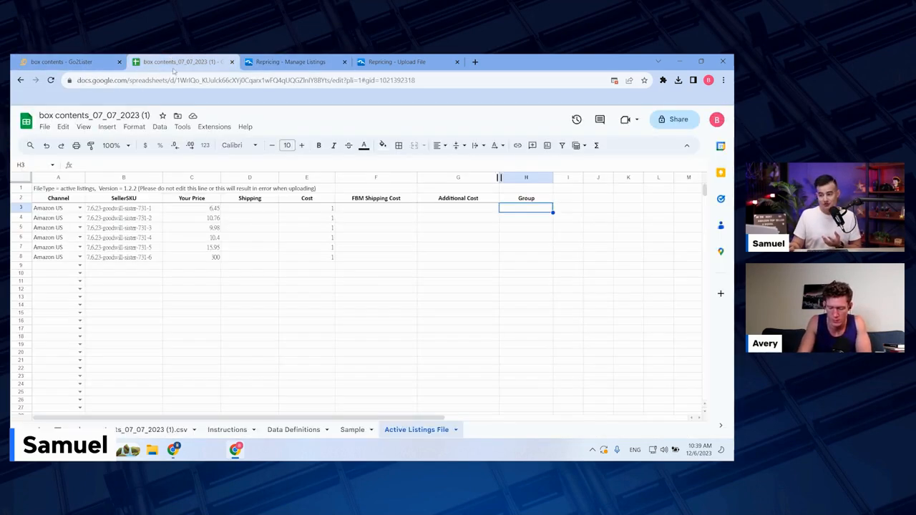
pyautogui.click(189, 209)
pyautogui.moveTo(189, 209); pyautogui.dragTo(191, 256)
pyautogui.click(154, 429)
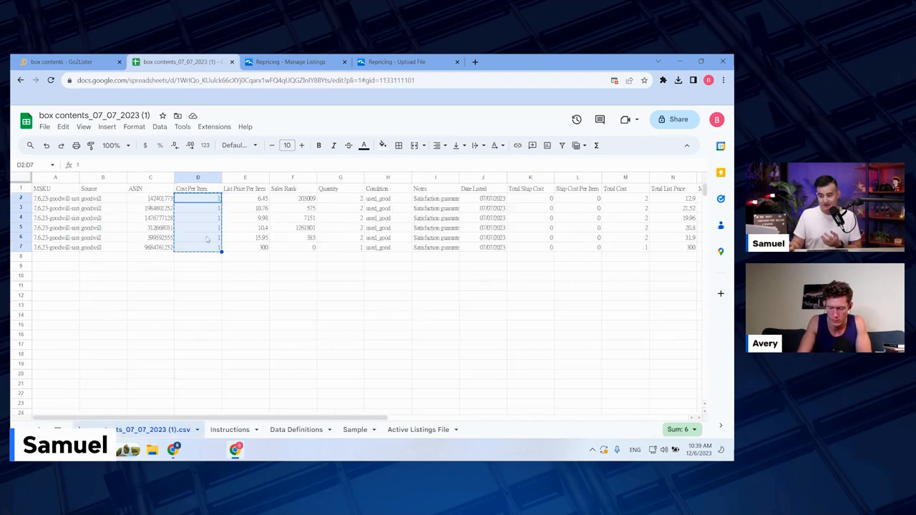
pyautogui.moveTo(242, 203); pyautogui.dragTo(239, 247)
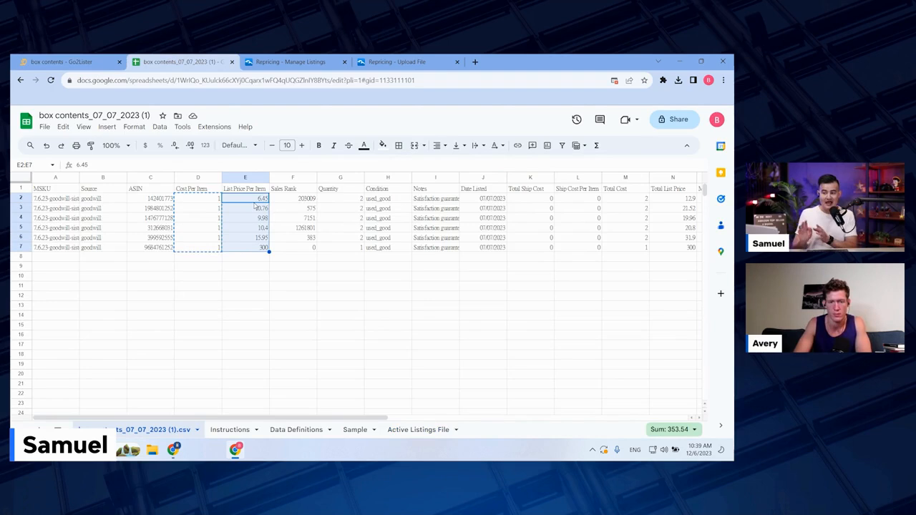